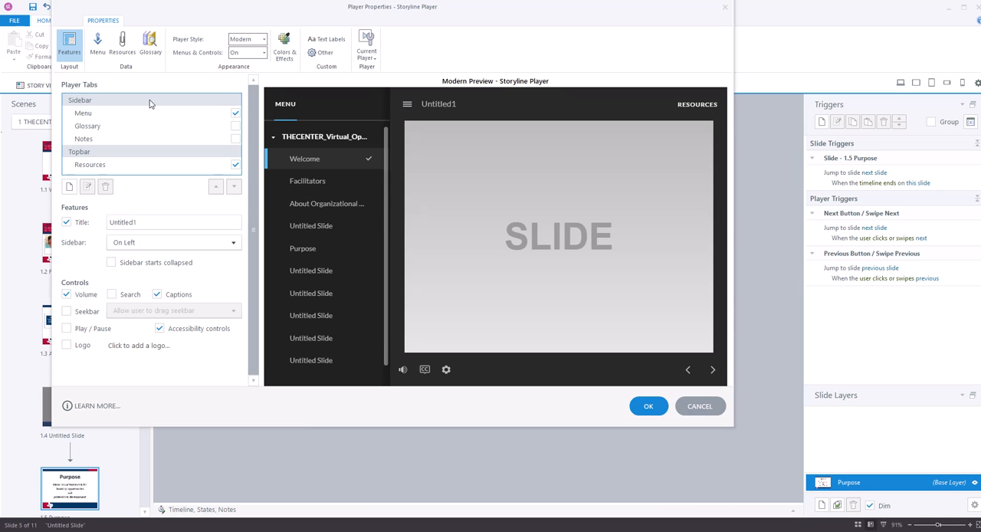
Remove the top-level scene heading from the player menu while keeping its child slide entries
click(97, 46)
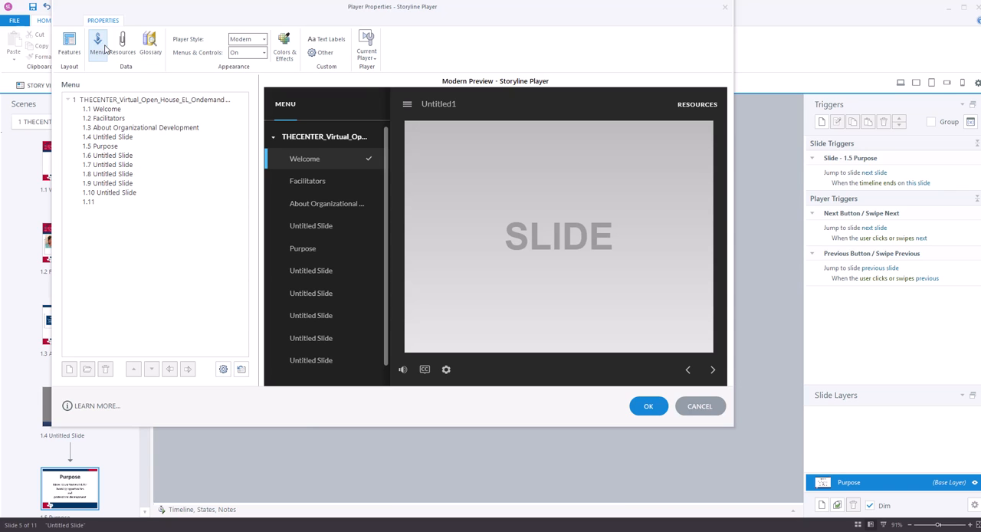
click(124, 99)
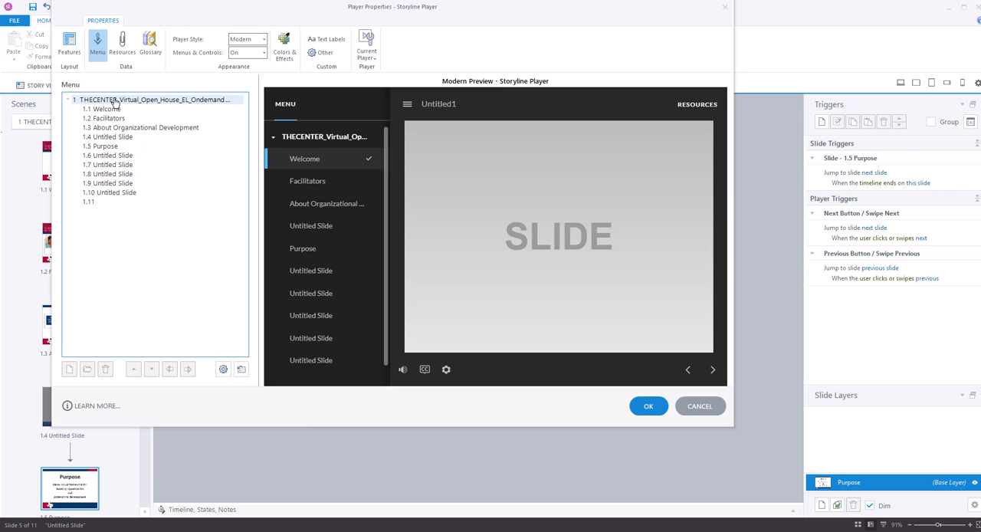
click(115, 102)
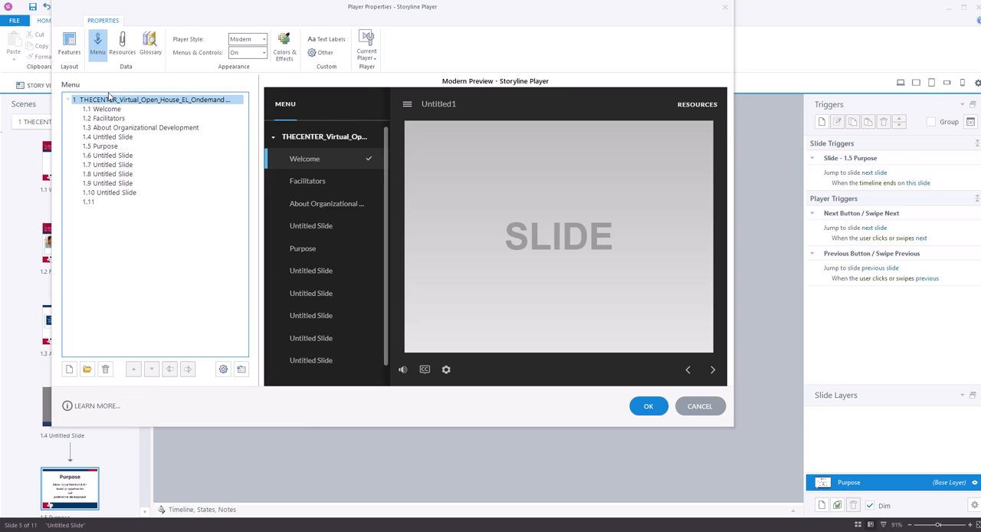
click(106, 369)
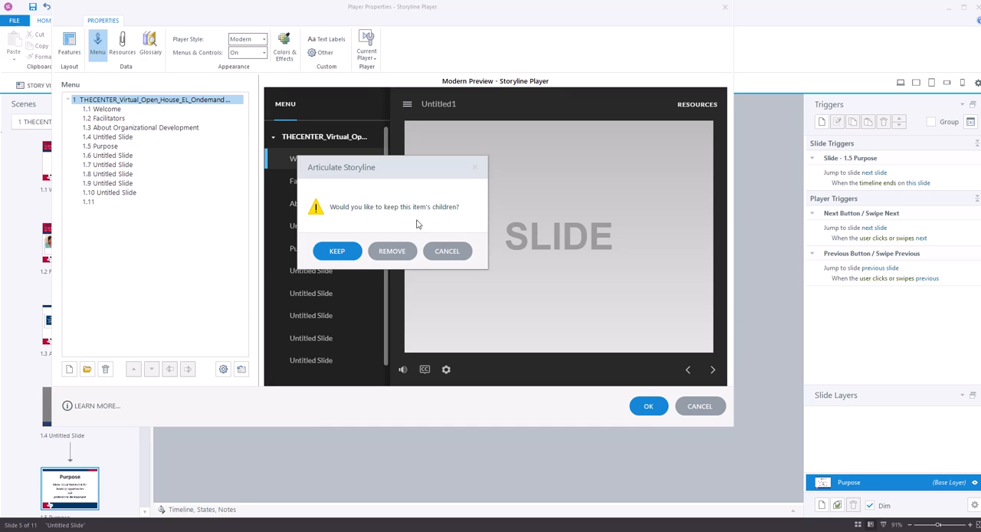
click(338, 250)
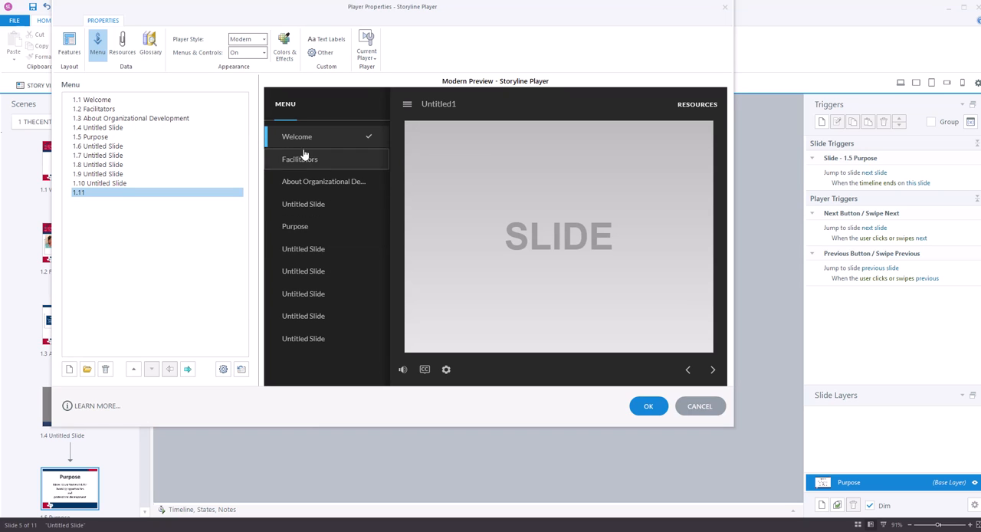
Demote the Facilitators and About Organizational Development entries beneath Welcome in the player menu
click(97, 111)
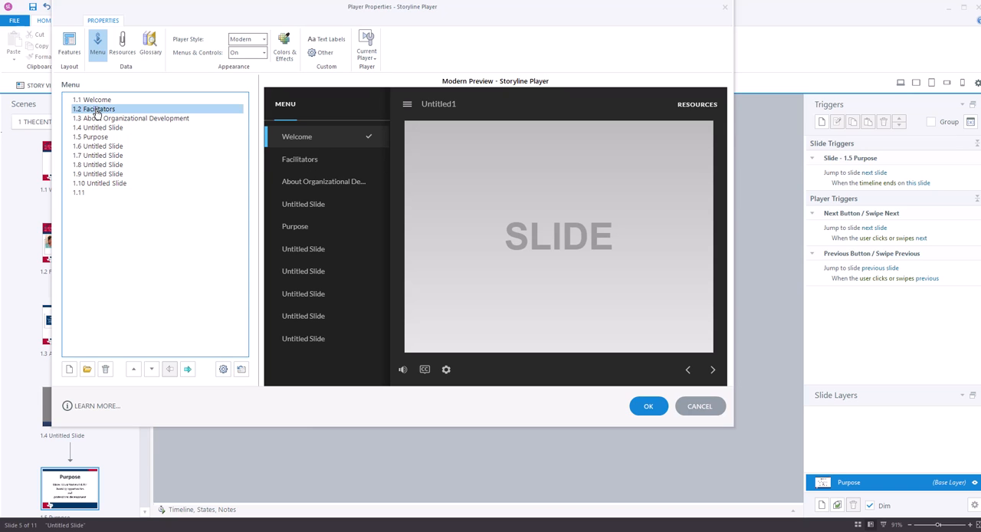
click(188, 370)
click(115, 119)
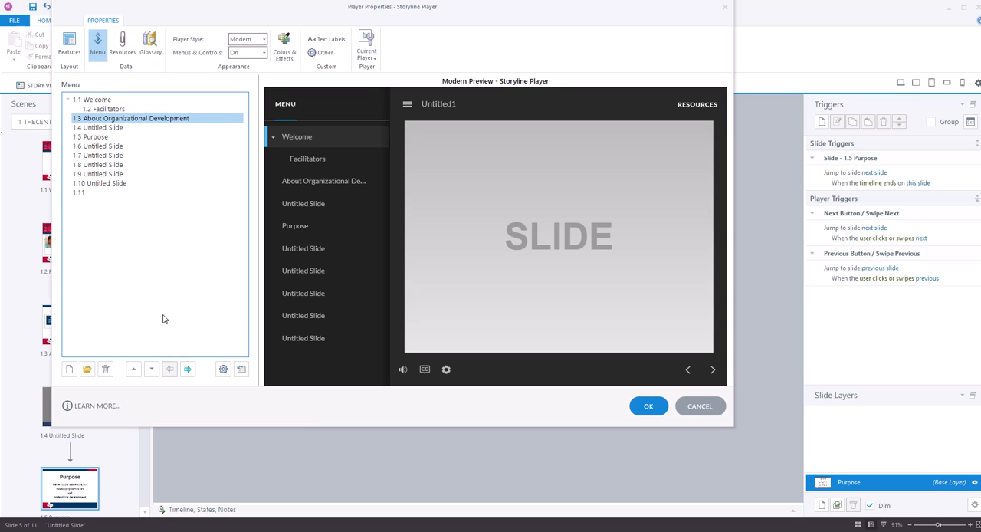
click(187, 369)
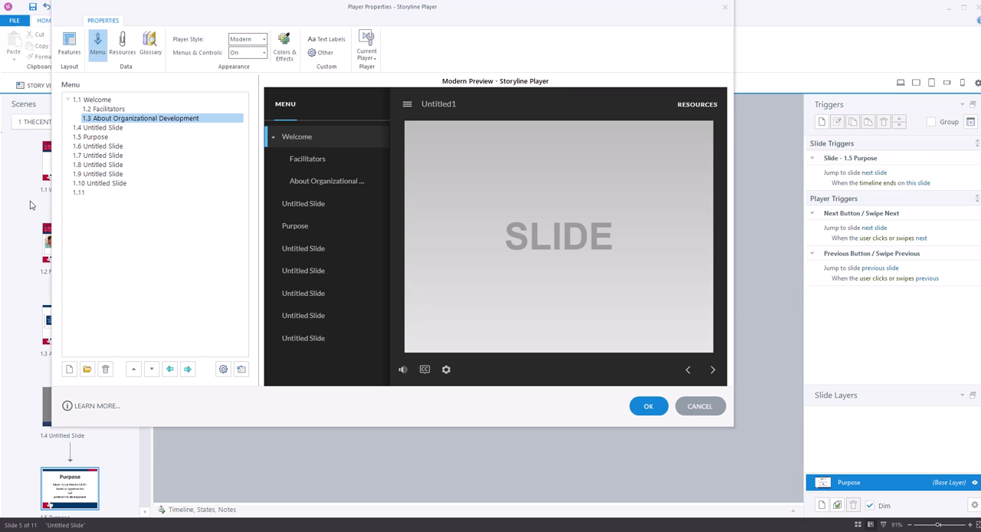
Delete the Facilitators, About Organizational Development and 1.4 Untitled Slide entries from the player menu
drag(283, 9, 443, 29)
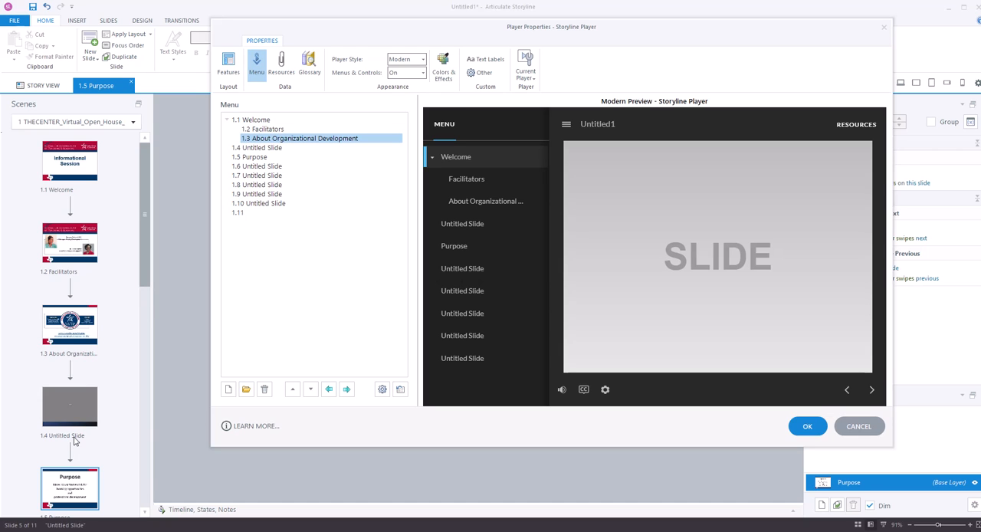
click(260, 150)
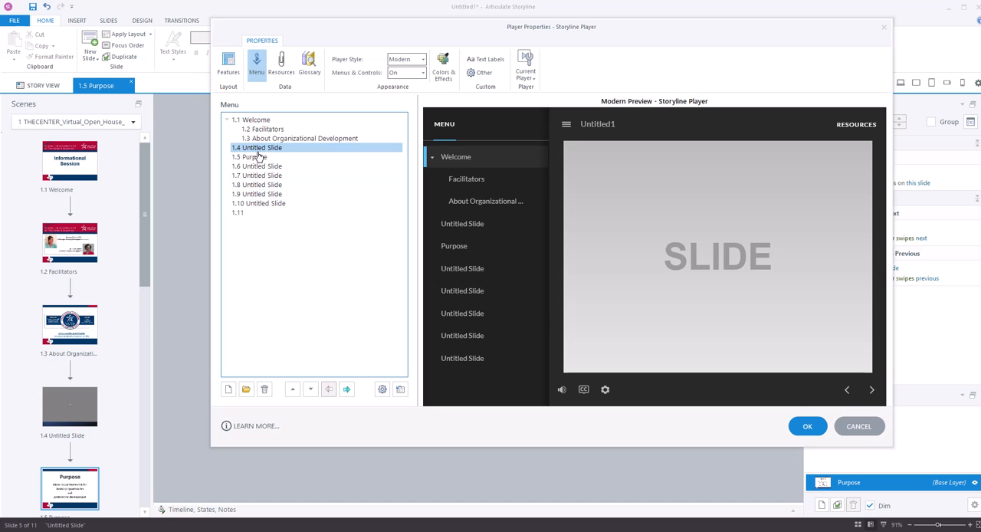
click(265, 131)
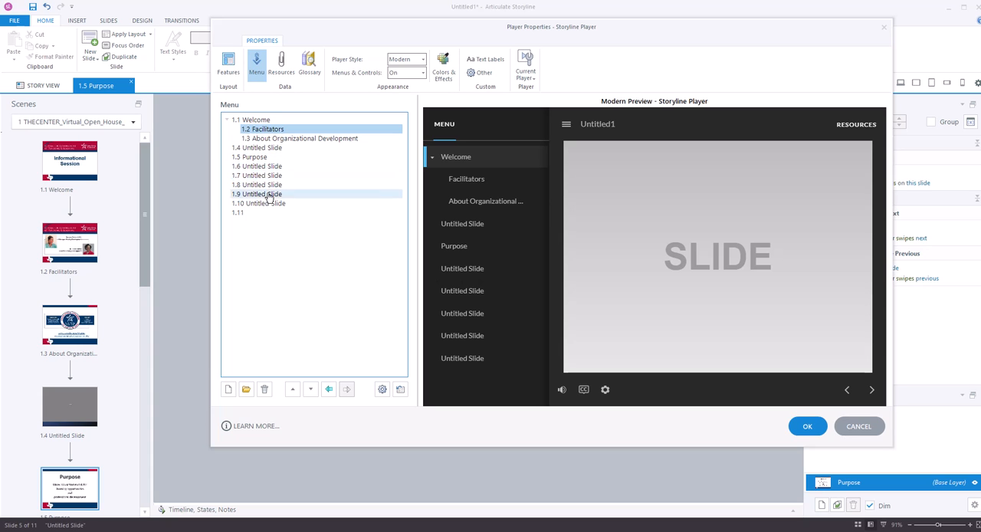
click(264, 389)
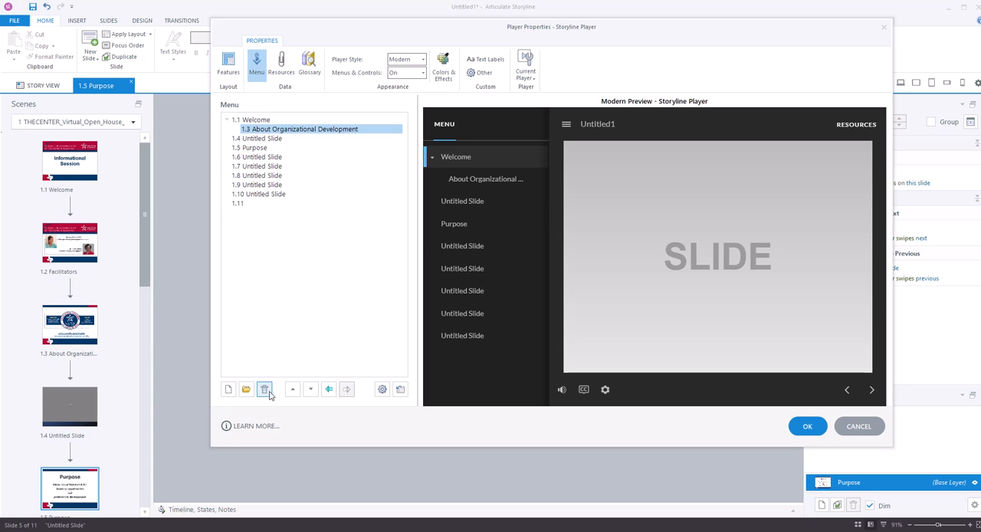
click(265, 389)
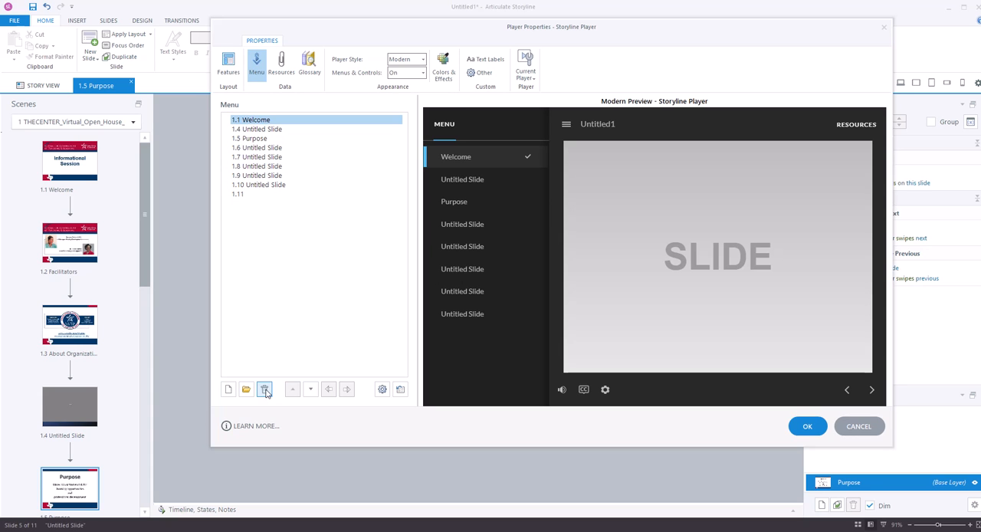
click(263, 131)
click(264, 388)
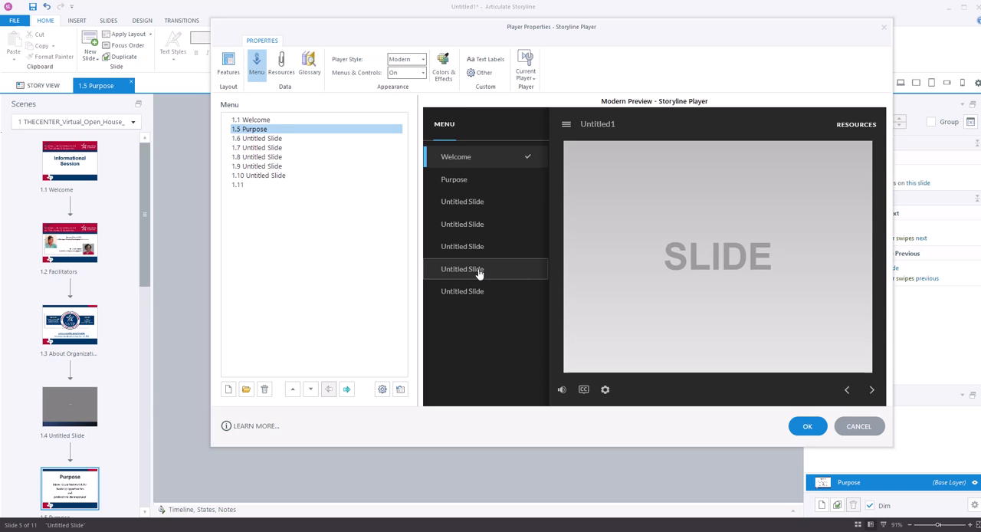
Set the player title to "The Center - Informational Session"
click(228, 67)
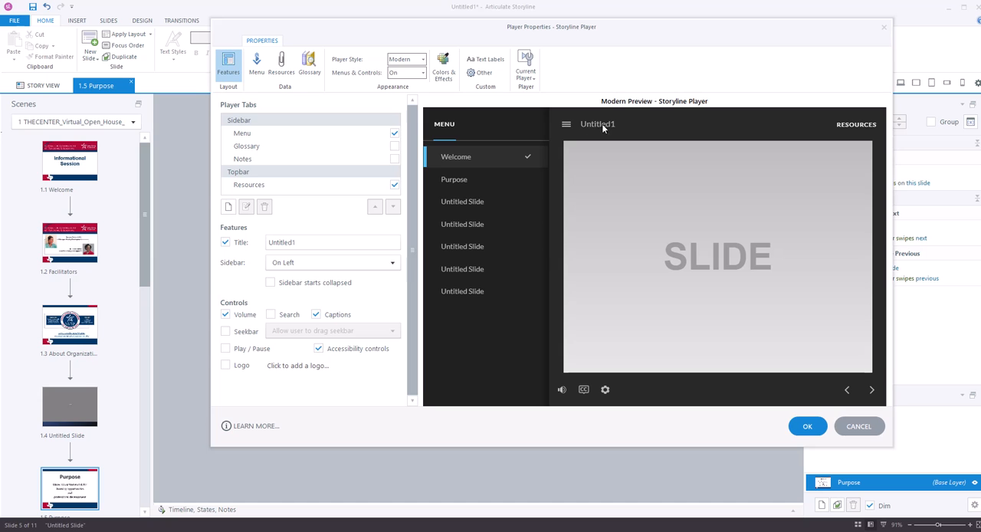
drag(297, 242, 255, 242)
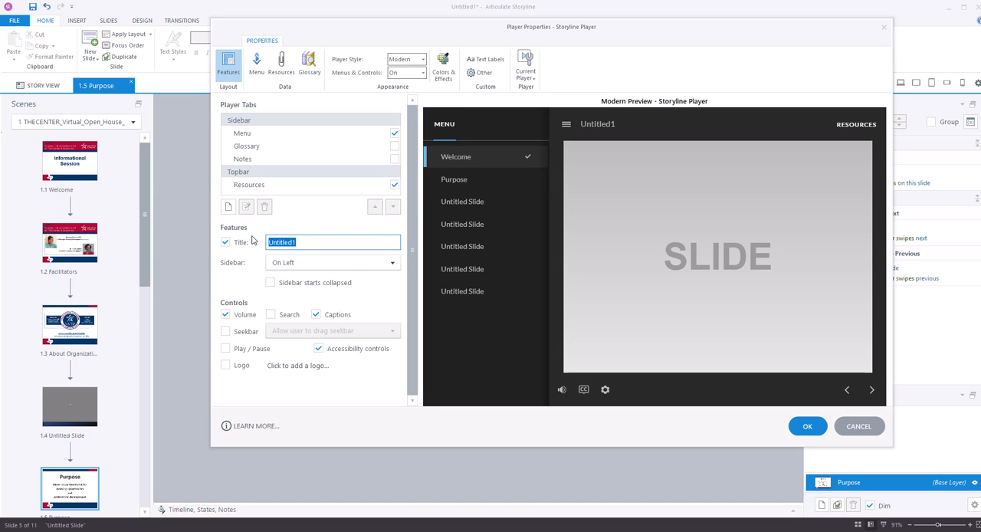
text(Th)
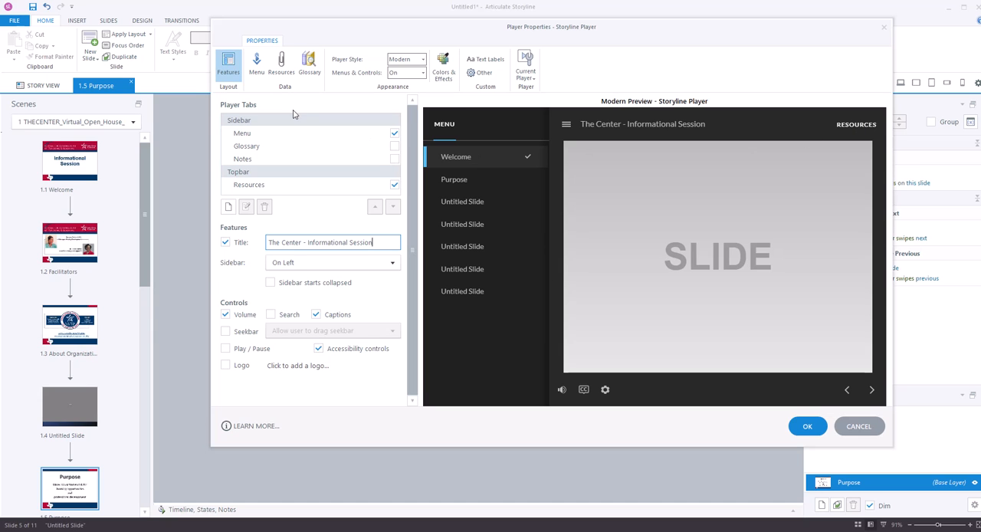
Add the Word file "FINAL Script - Choose Learning" as a file resource in the player
click(282, 69)
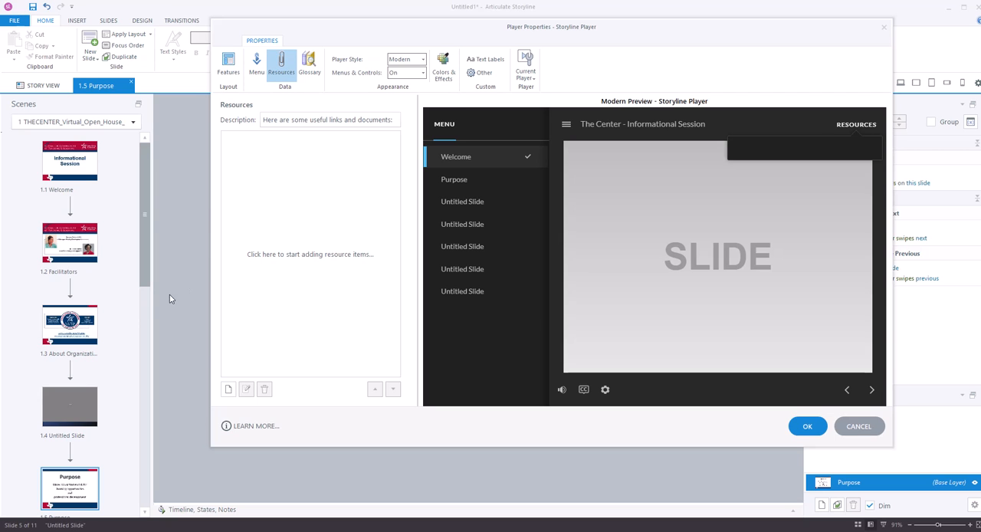
click(229, 390)
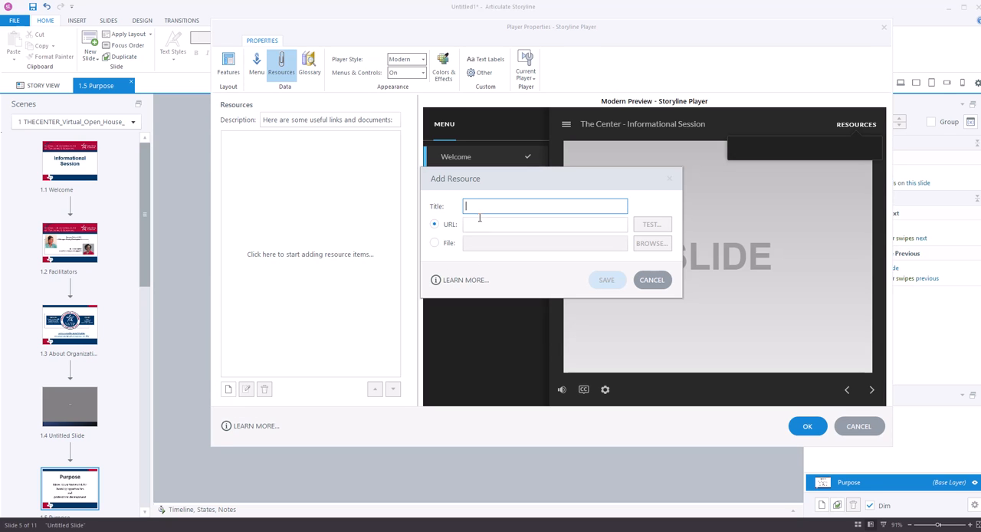
click(434, 242)
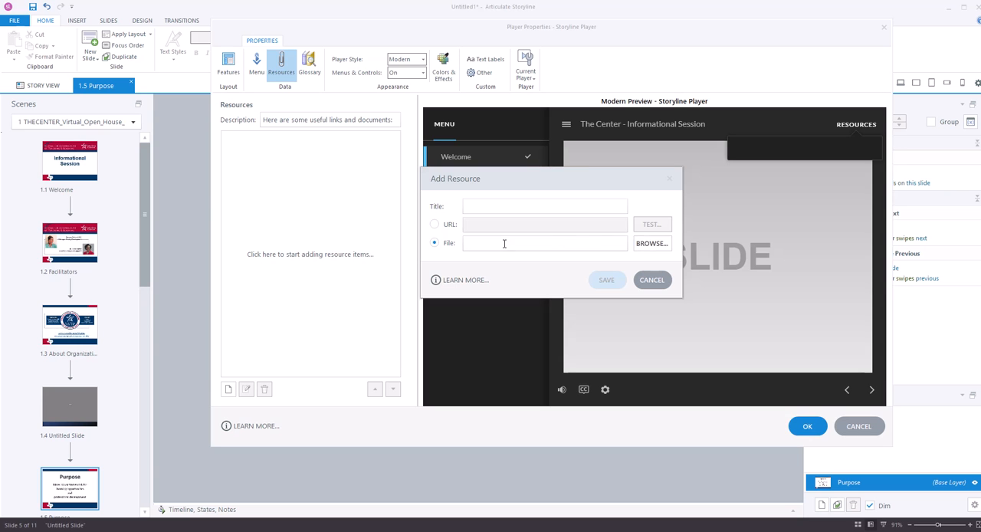
click(651, 247)
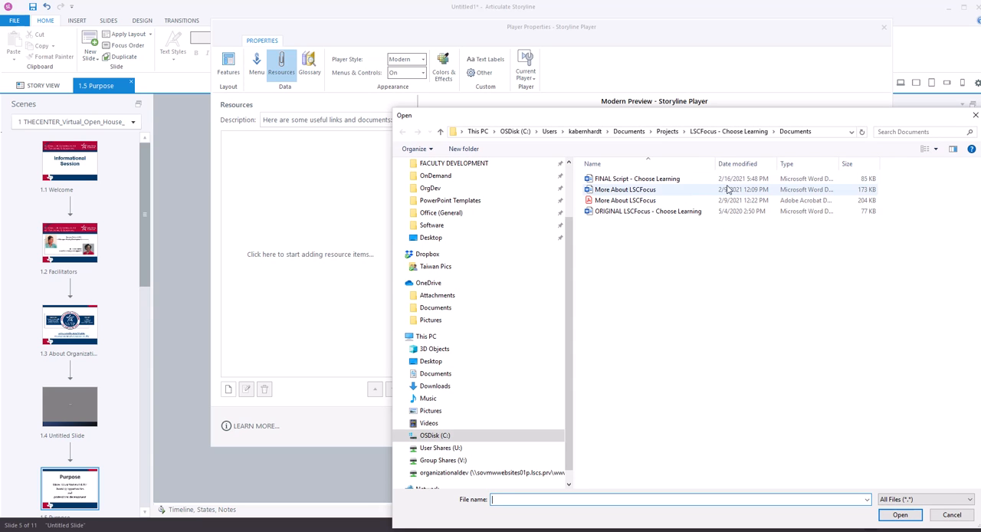
double_click(648, 180)
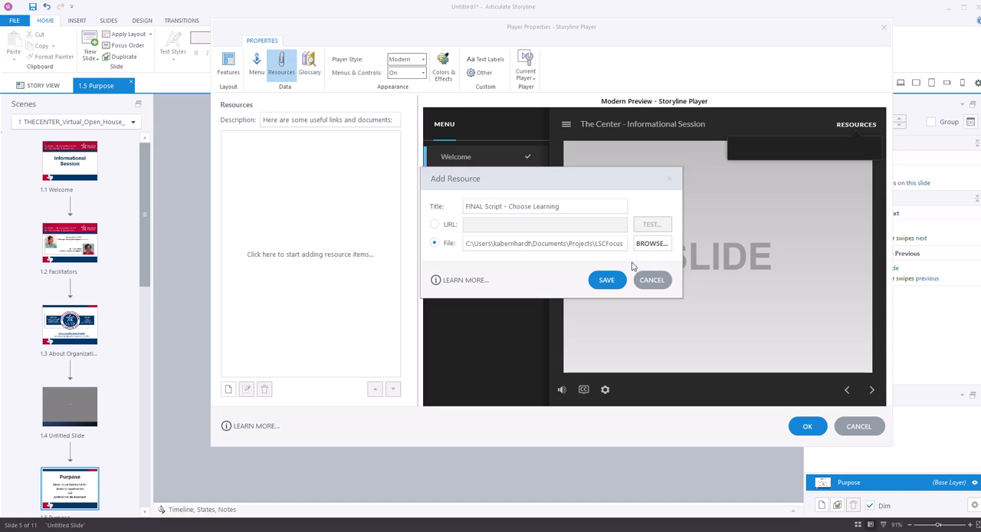
click(607, 280)
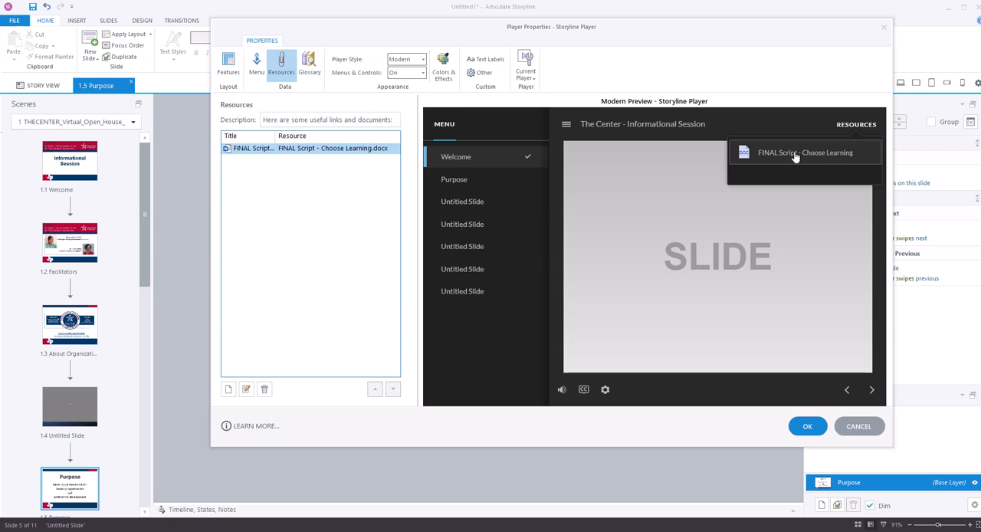
Widen the resource list's Title column and delete the "FINAL Script - Choose Learning" resource
click(283, 148)
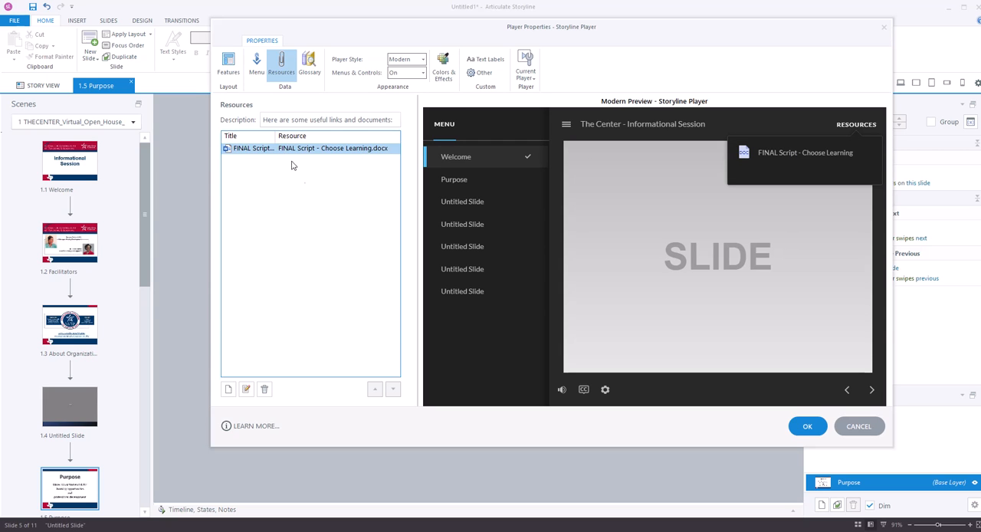
click(316, 338)
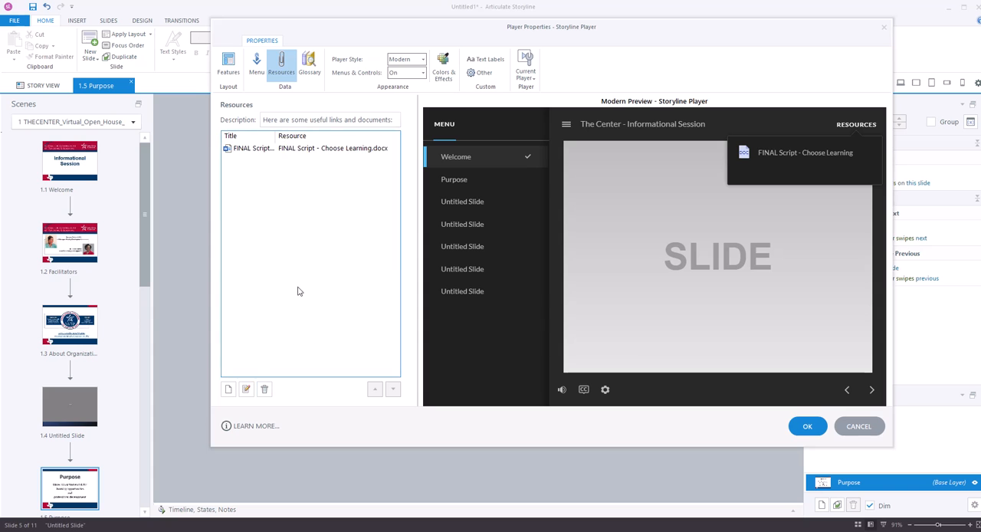
click(267, 154)
drag(276, 136, 358, 136)
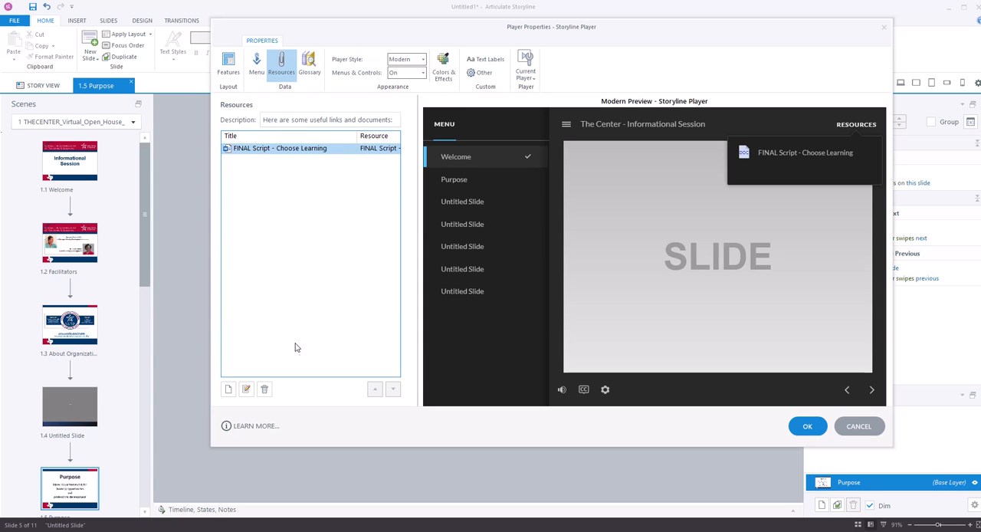
click(264, 389)
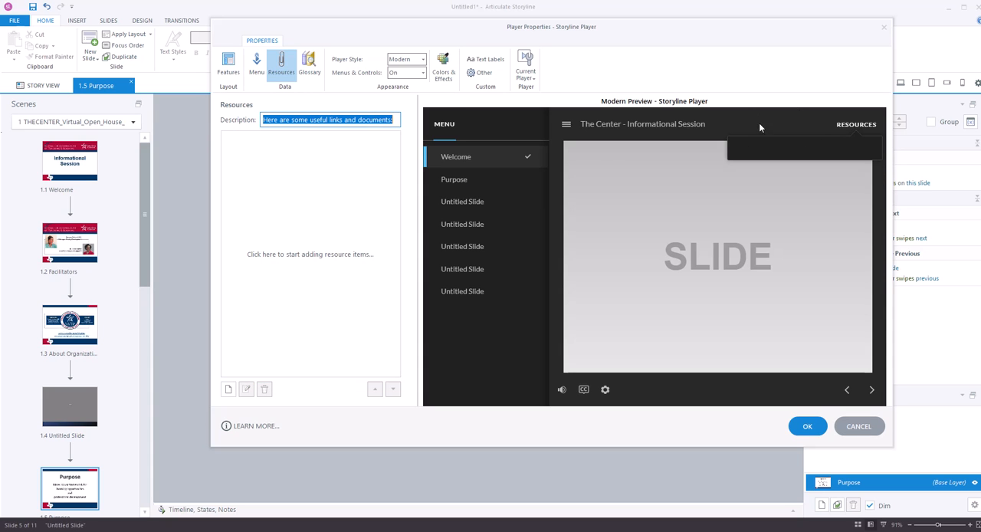
Turn off the Resources player tab and enable the Seekbar and Play / Pause controls
click(258, 67)
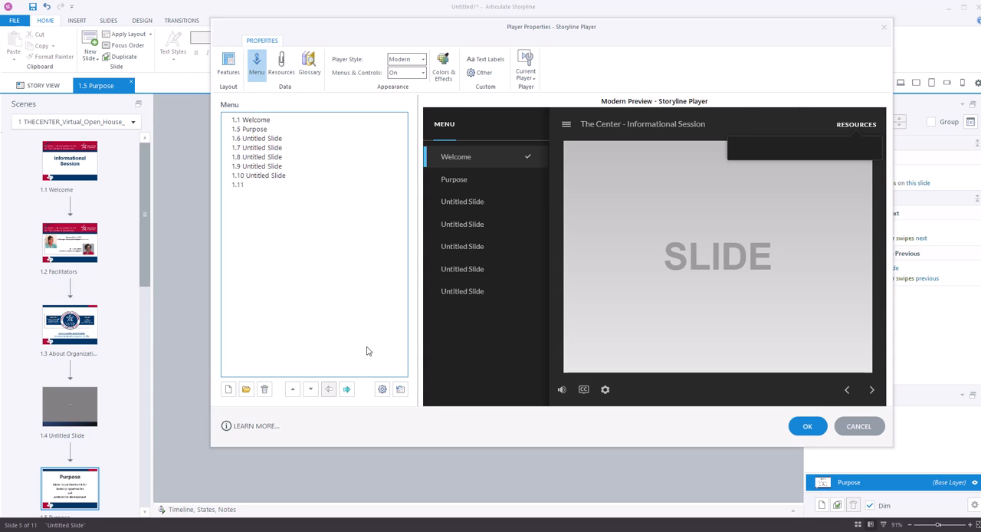
click(230, 69)
click(349, 184)
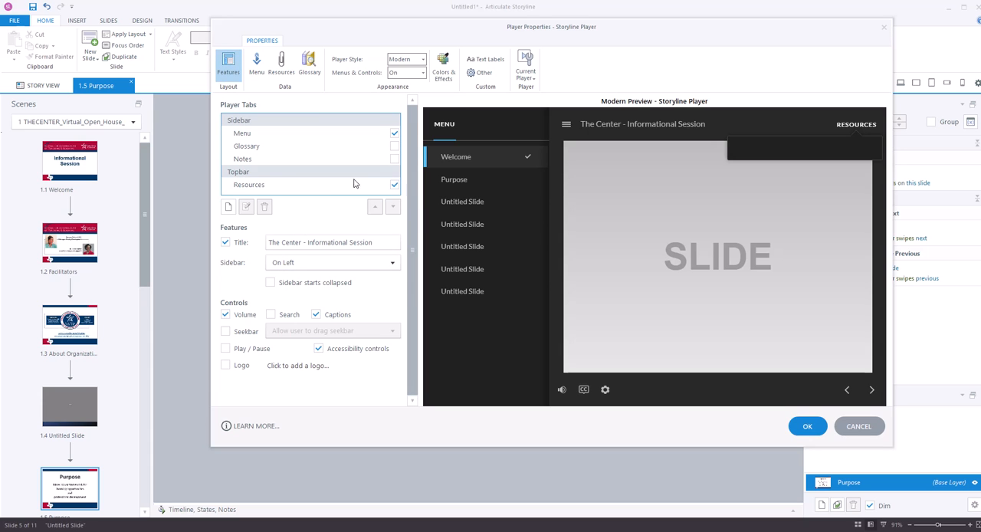
click(394, 186)
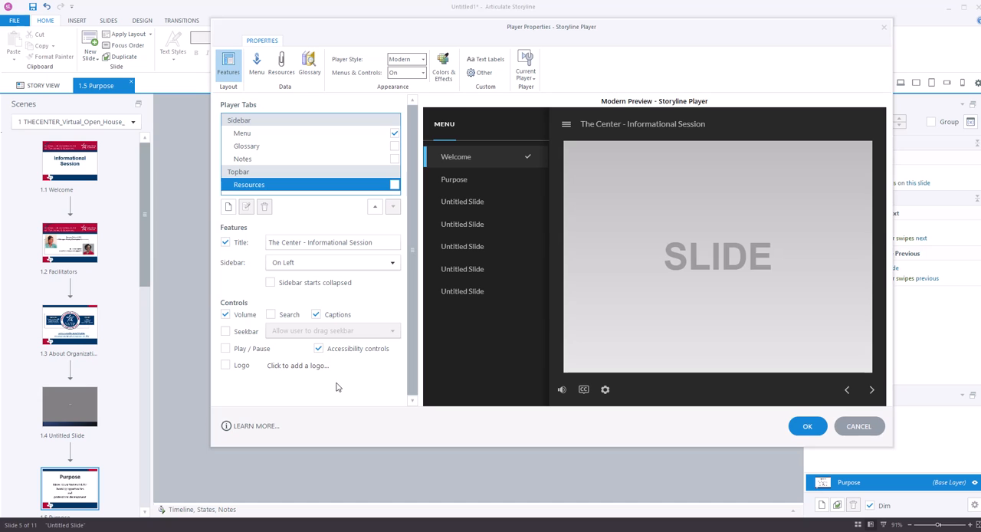
click(225, 331)
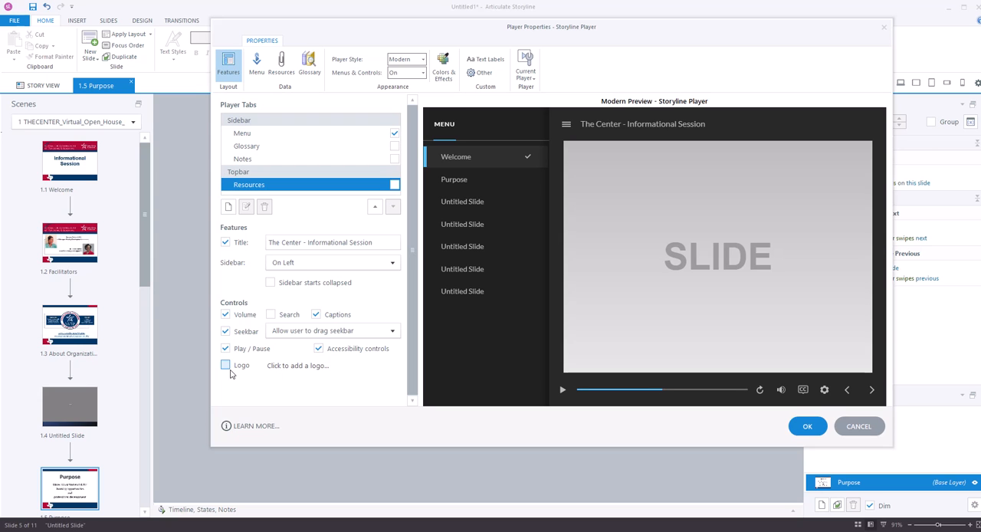
Enable the player logo and insert "LSC Logo (white for dark player)" from OrgDev's _Creativity Court > OnDemand Designs > Templates > Logo for Player folder
click(226, 365)
click(290, 367)
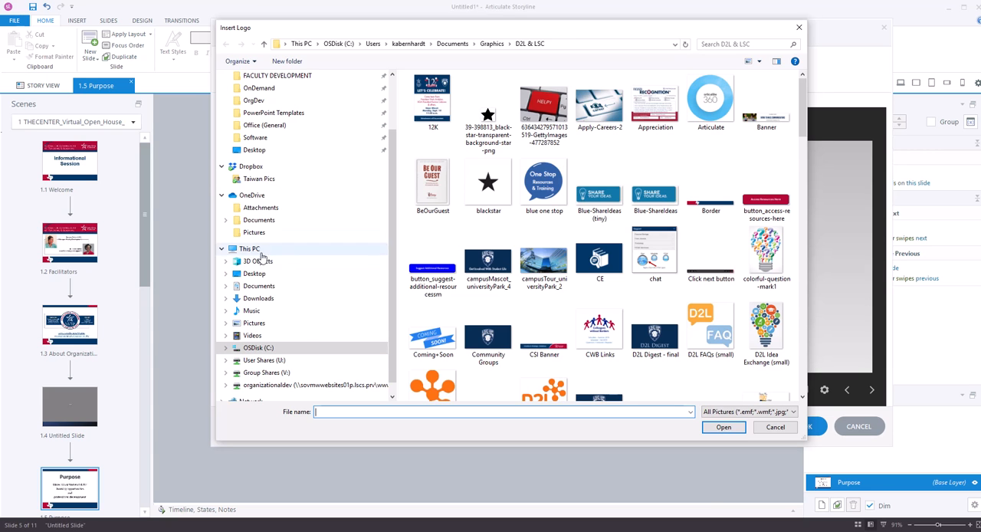
click(270, 373)
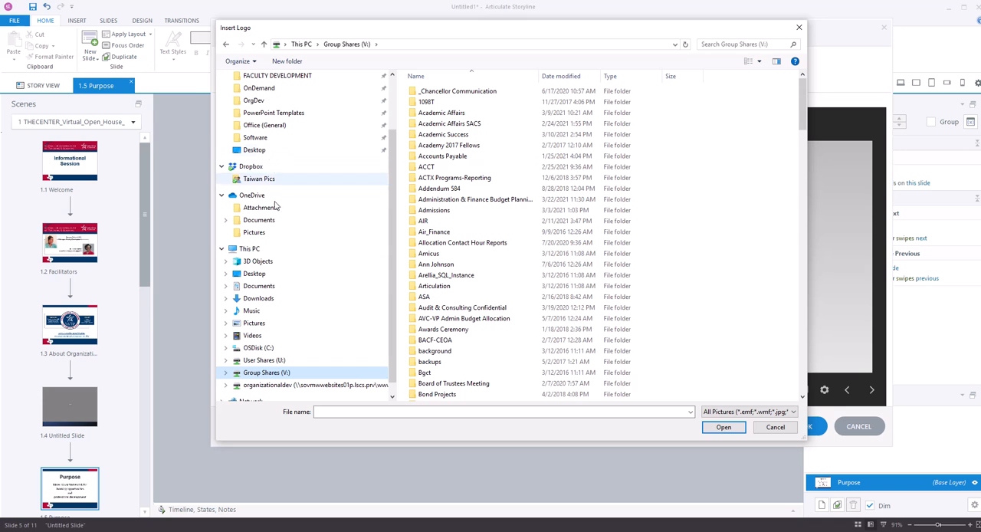
click(256, 276)
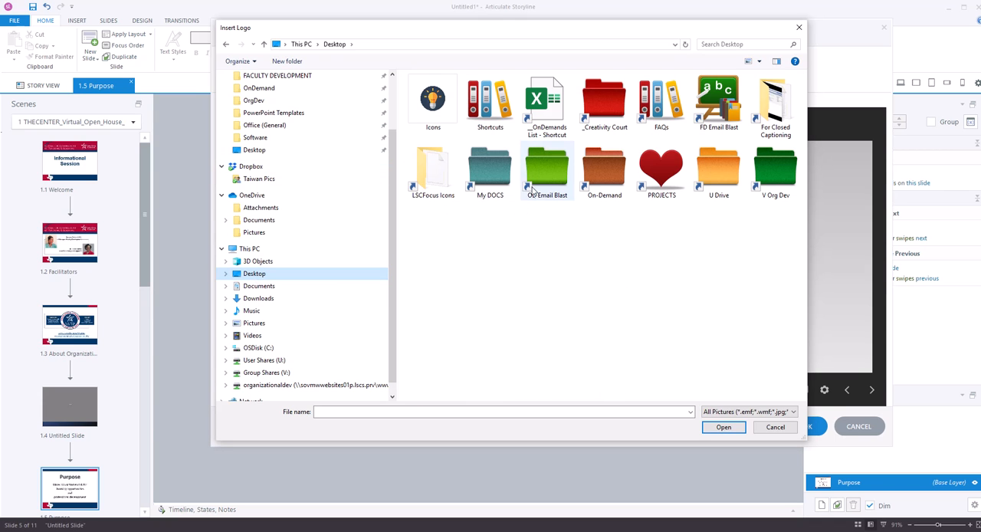
double_click(780, 175)
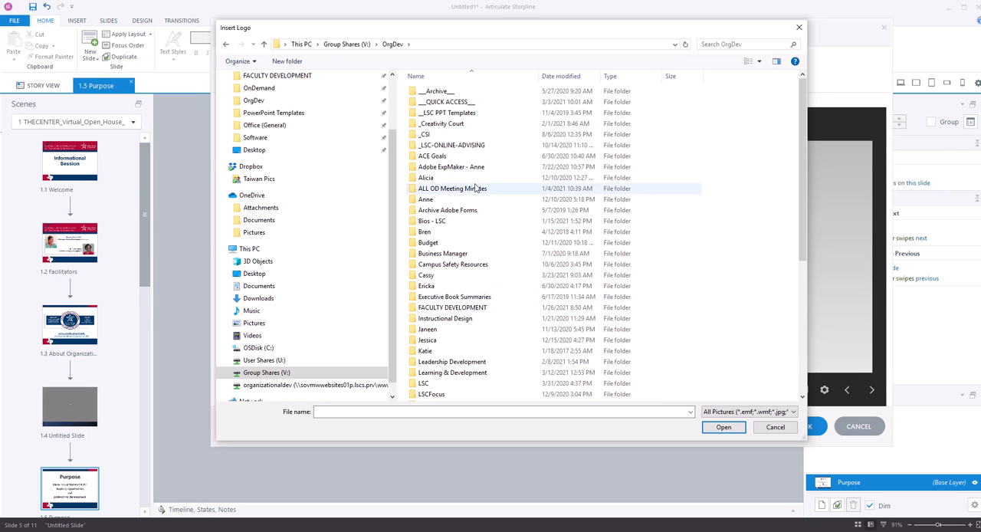
click(453, 127)
double_click(453, 127)
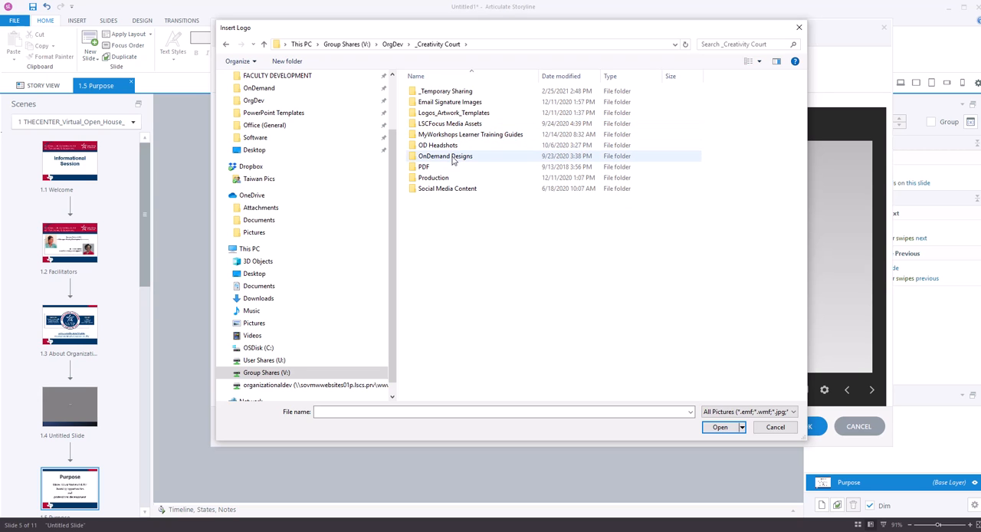
double_click(453, 158)
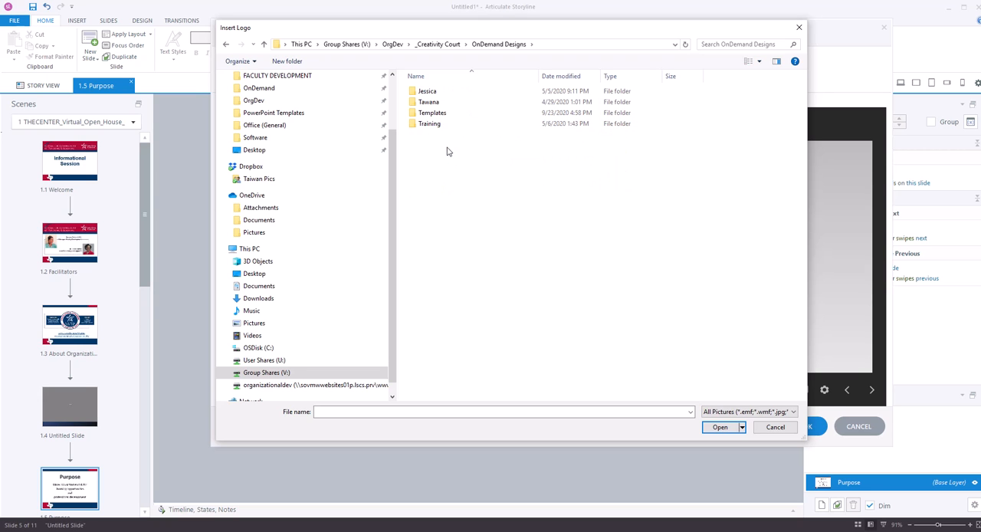
double_click(433, 113)
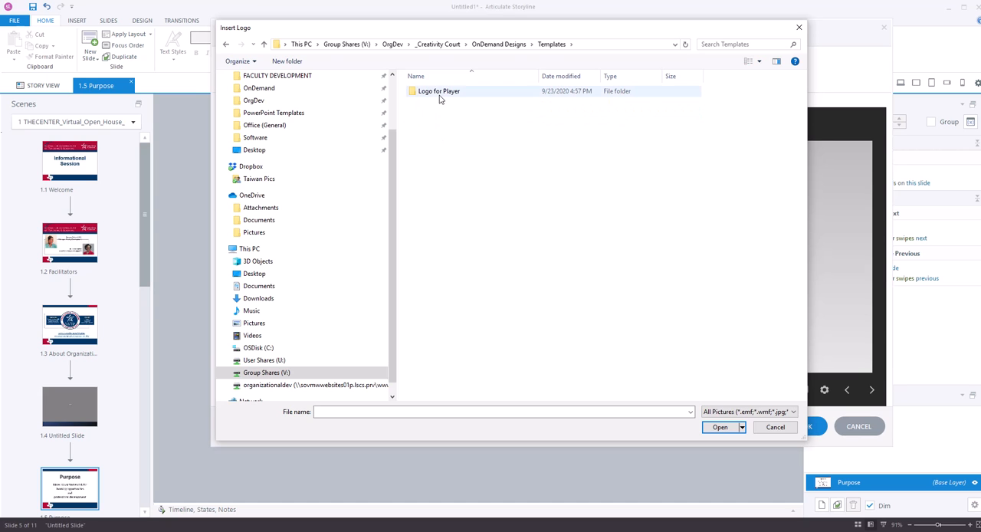
double_click(445, 95)
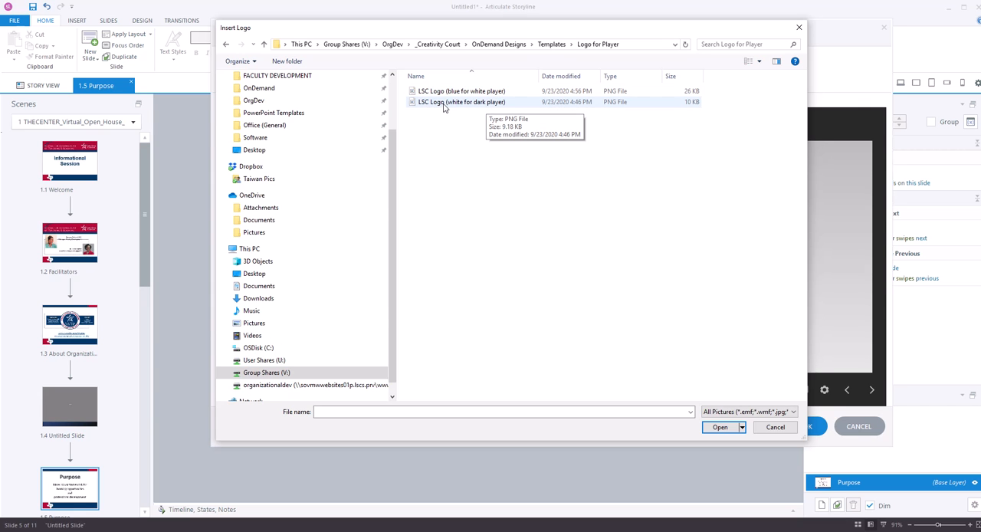
double_click(452, 102)
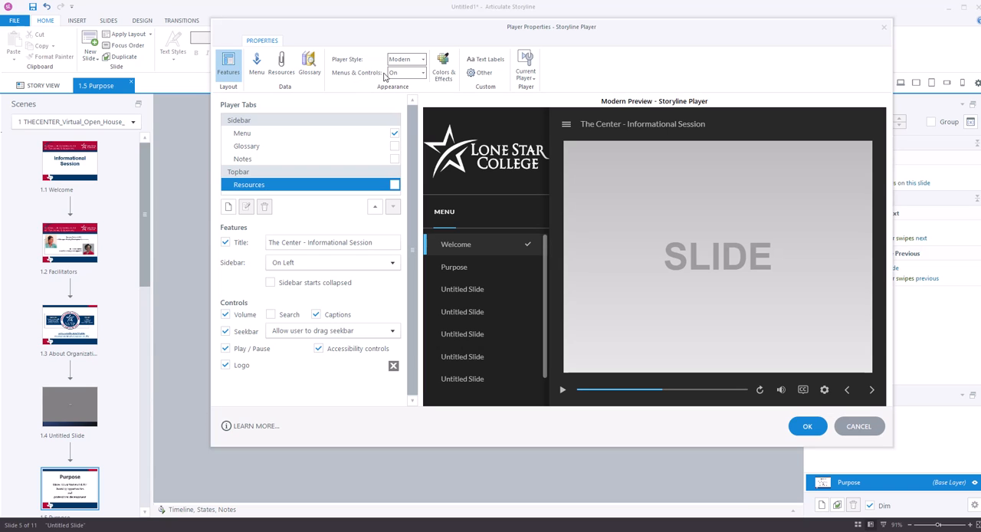
Preview the player in the Classic style and switch it back to Modern
click(423, 59)
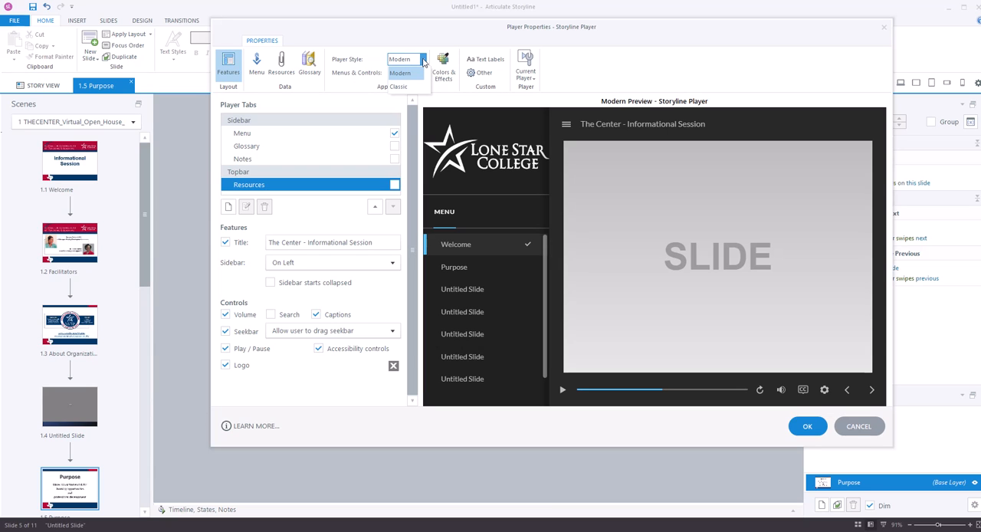
click(411, 88)
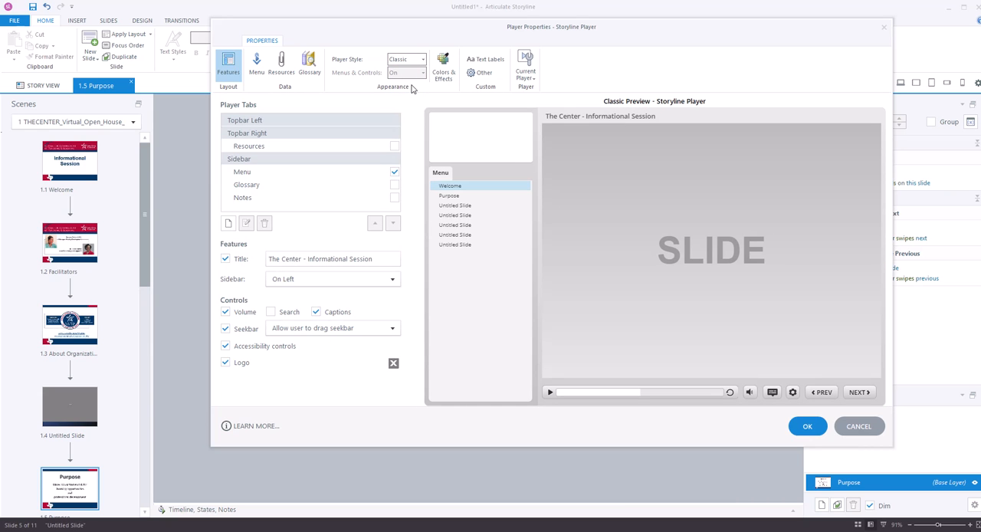
click(423, 60)
click(417, 73)
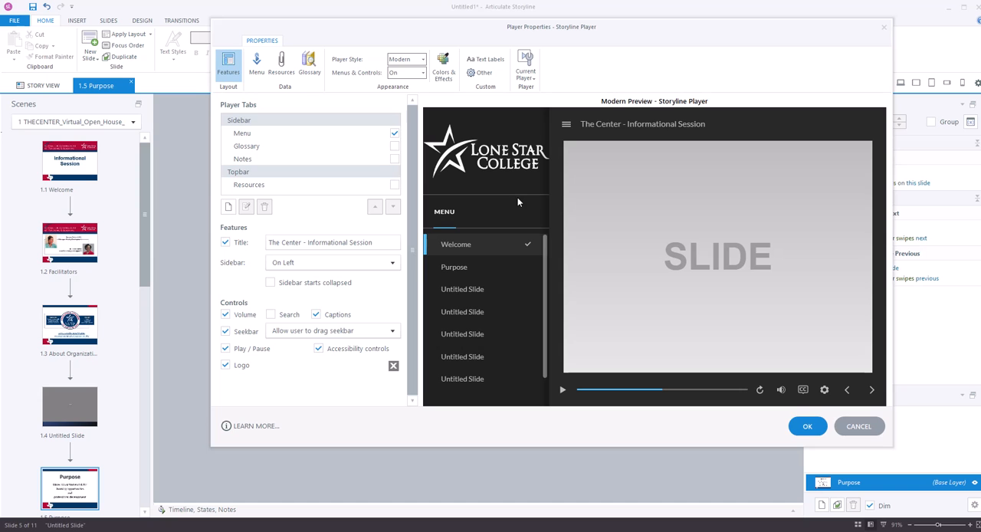
Check the current player's save and export options, and apply the player property changes
click(526, 77)
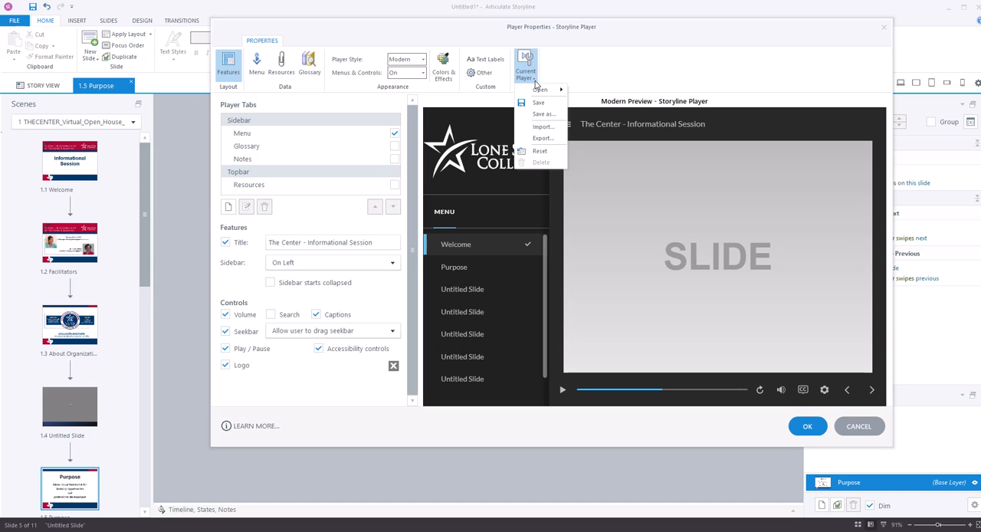
click(576, 72)
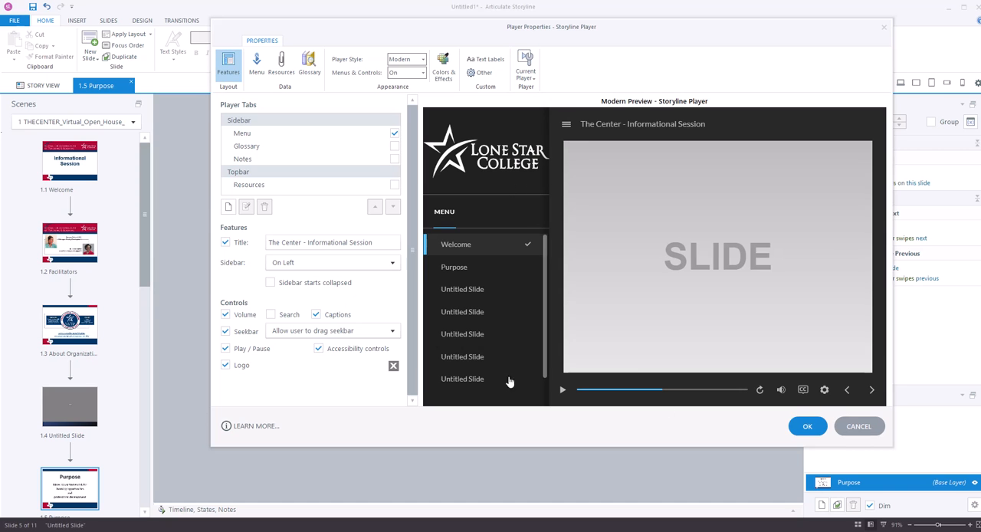
click(805, 429)
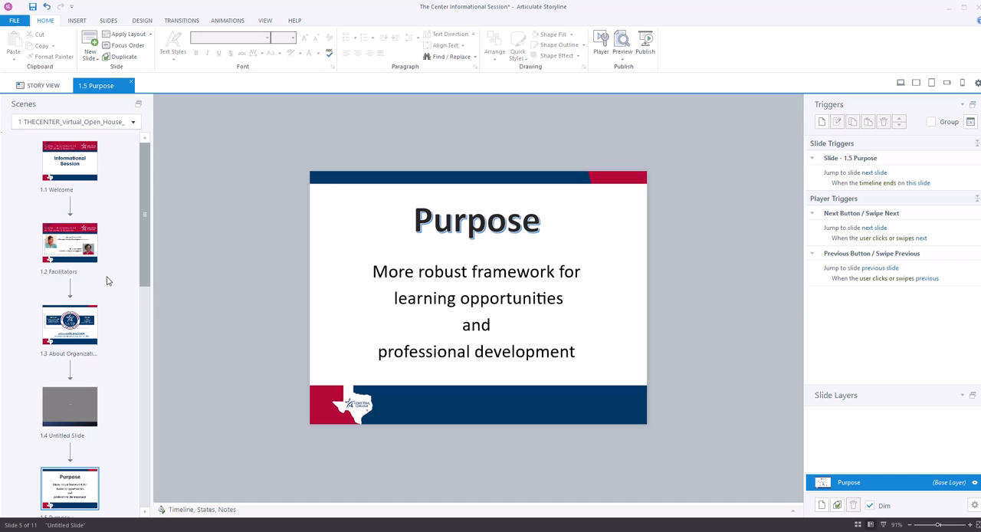
click(440, 299)
click(88, 320)
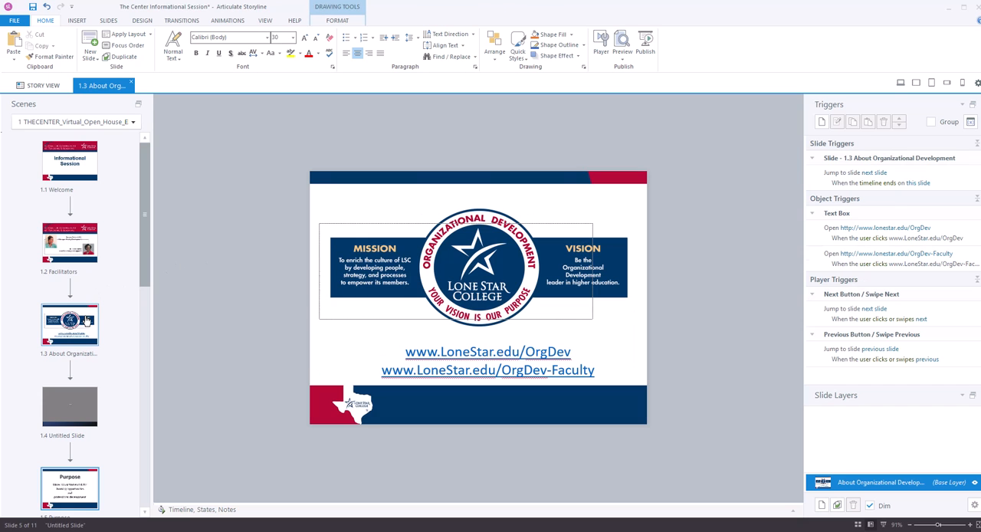
click(385, 334)
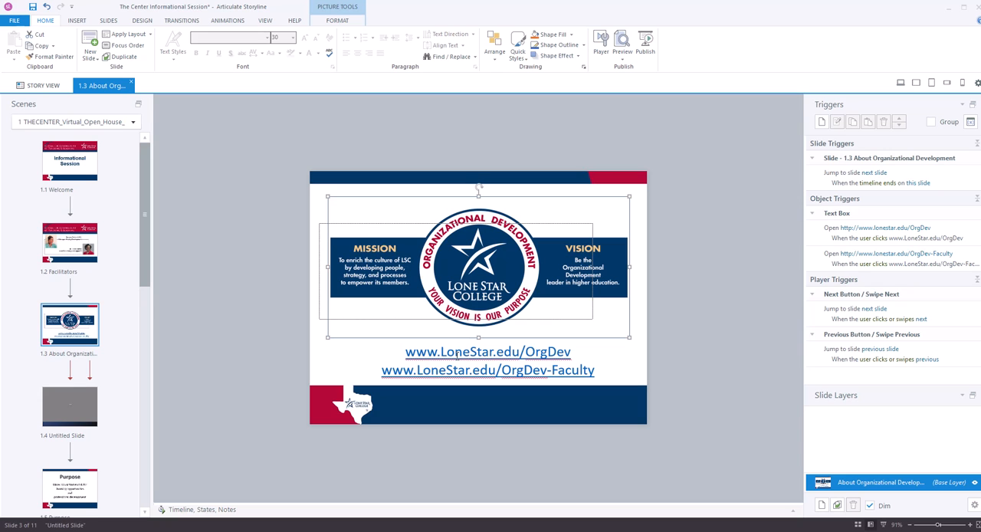
click(573, 352)
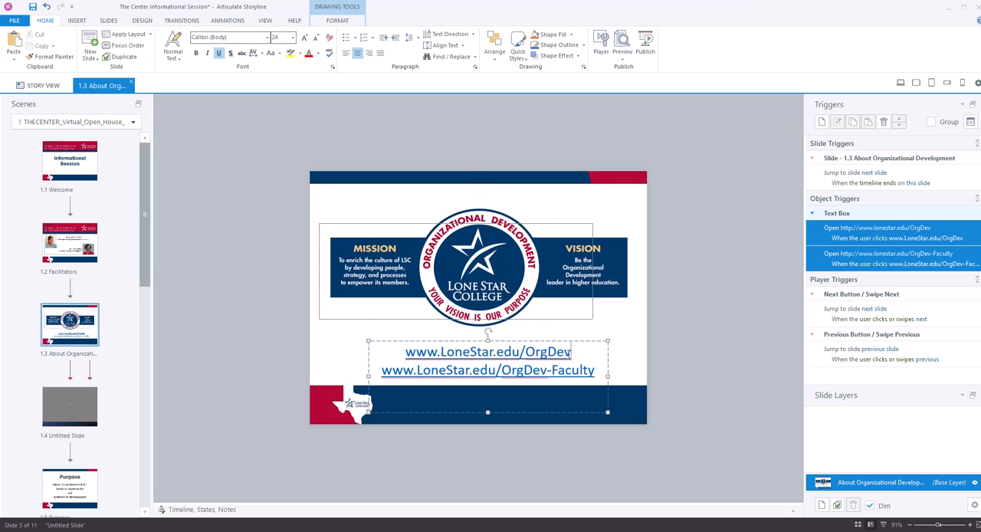